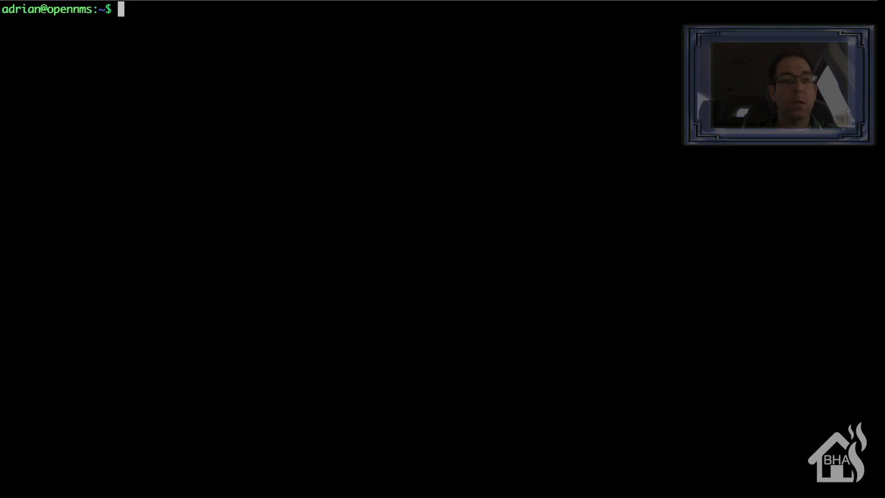
# Run sudo apt-get update to refresh package lists, then start sudo apt-get upgrade.
pyautogui.write('sudo apt-get updat')
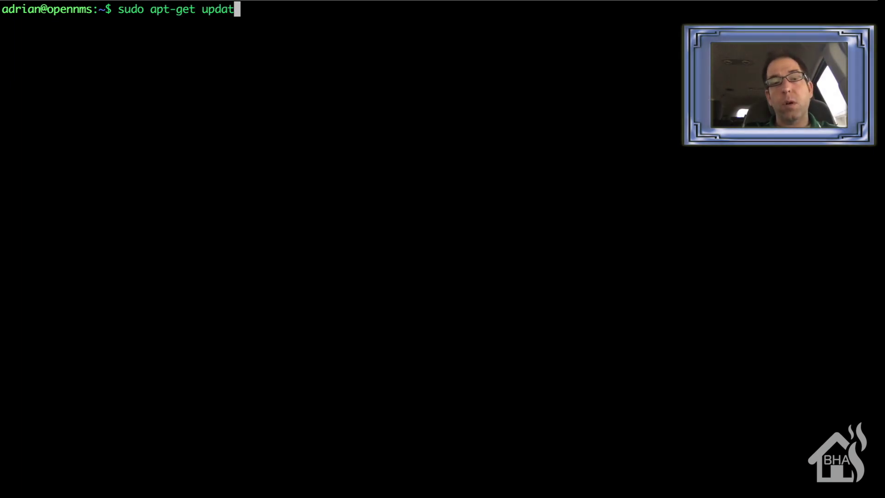
pyautogui.write('e')
pyautogui.press('Return')
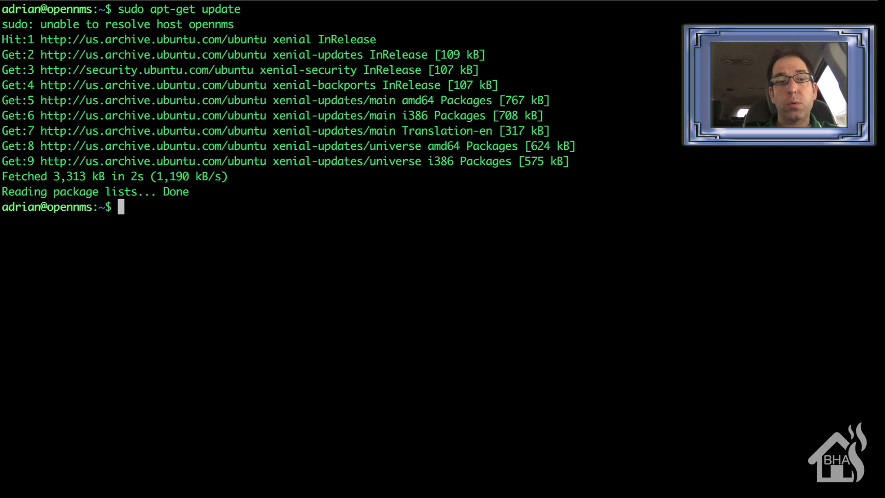
pyautogui.write('sudi a')
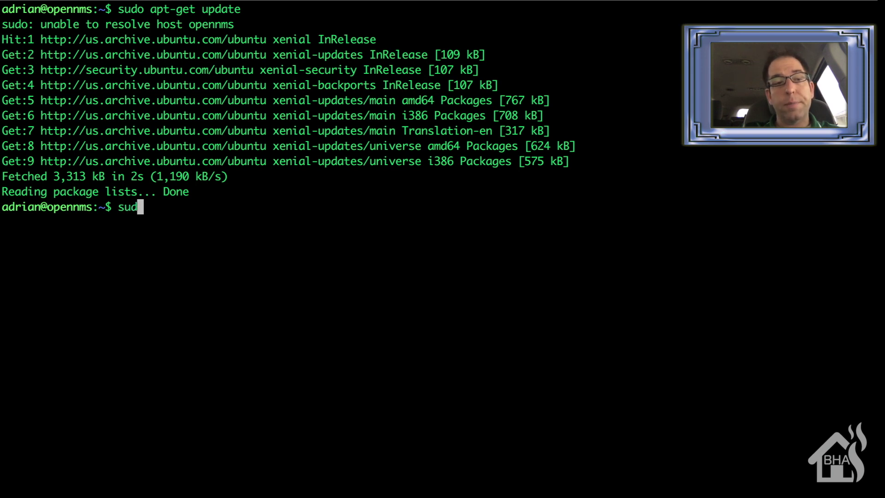
pyautogui.press('BackSpace')
pyautogui.press('BackSpace')
pyautogui.press('BackSpace')
pyautogui.write('o ap')
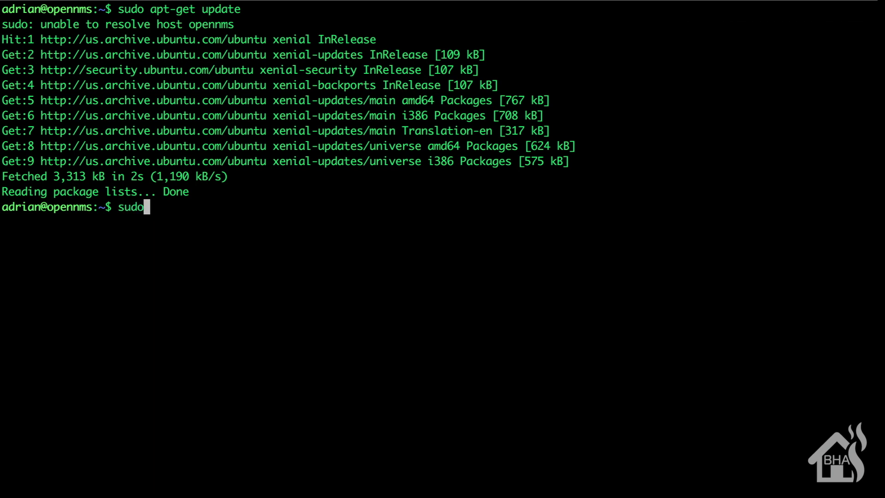
pyautogui.write('t-get upgrade')
pyautogui.press('Return')
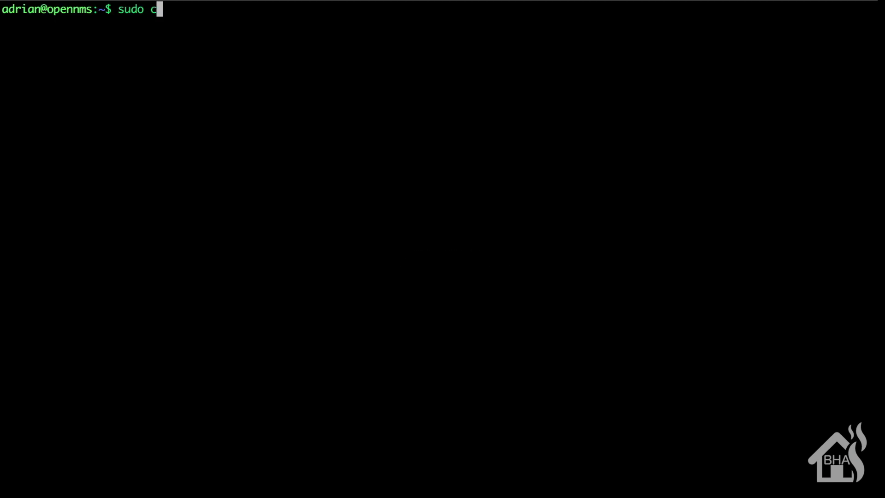
# Download and unpack the opennms-install 1.1 archive with curl and tar, then enter its folder.
pyautogui.write('/opennm')
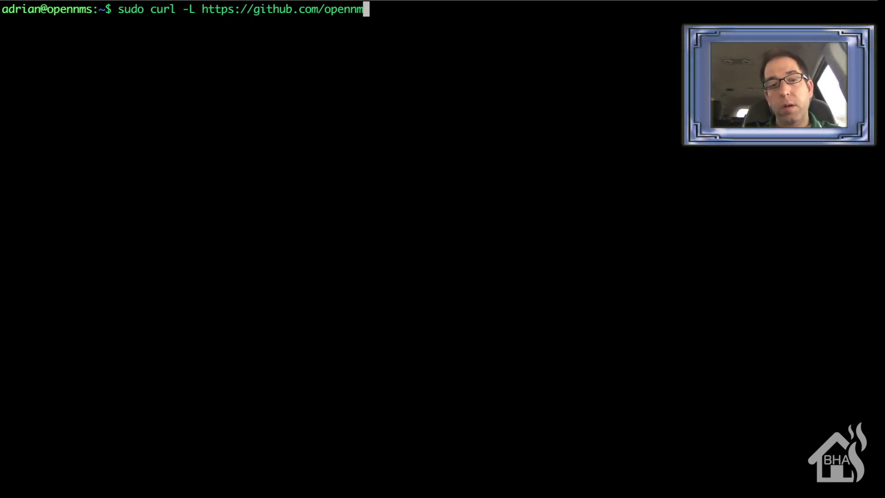
pyautogui.write('s-forge/opennms-install/a')
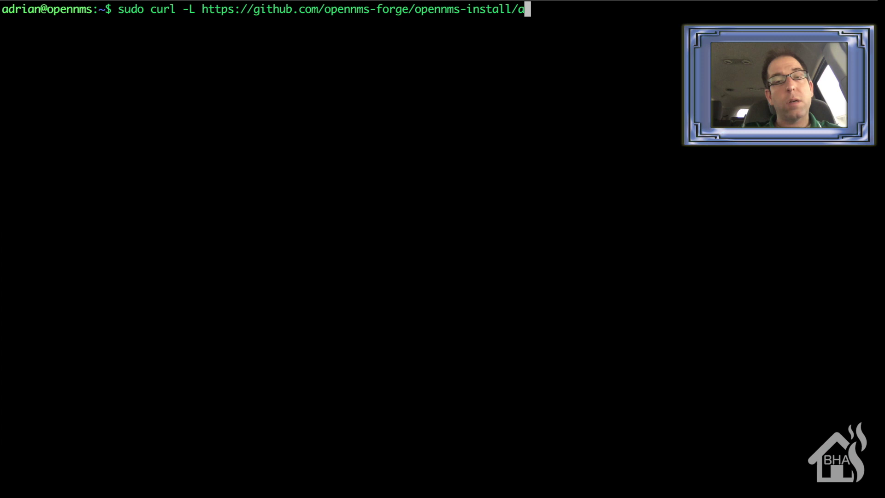
pyautogui.write('rchive/1.1.tar.gz | tar xz')
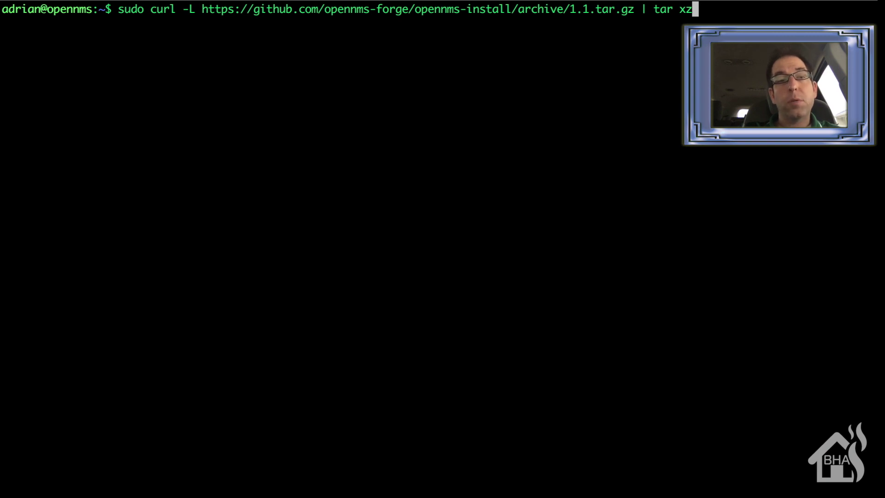
pyautogui.press('Return')
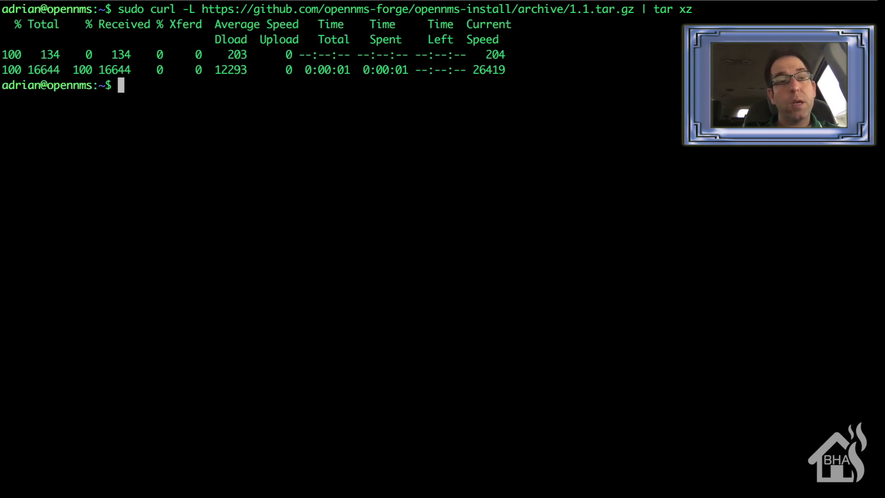
pyautogui.write('cd op')
pyautogui.press('Tab')
pyautogui.press('Return')
# Run bootstrap-debian.sh, confirm with yes, and give database username opennms plus its password.
pyautogui.write('sudo bash bootstrap-debian.sh')
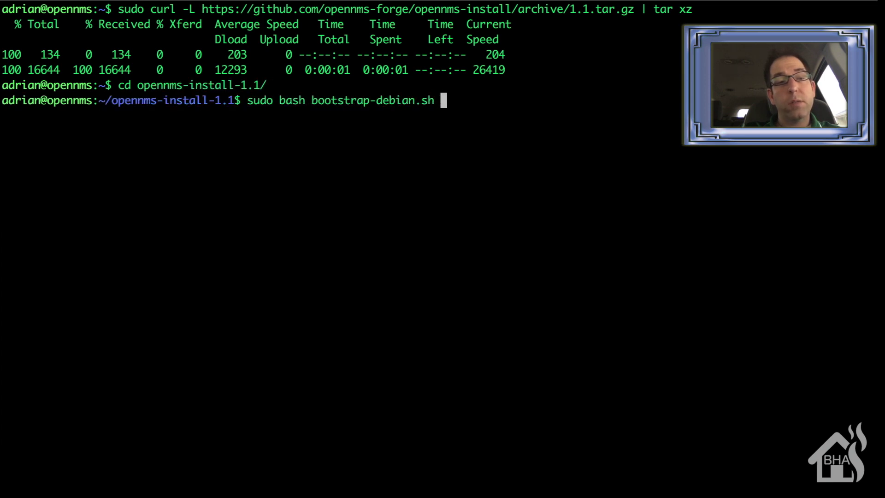
pyautogui.press('Return')
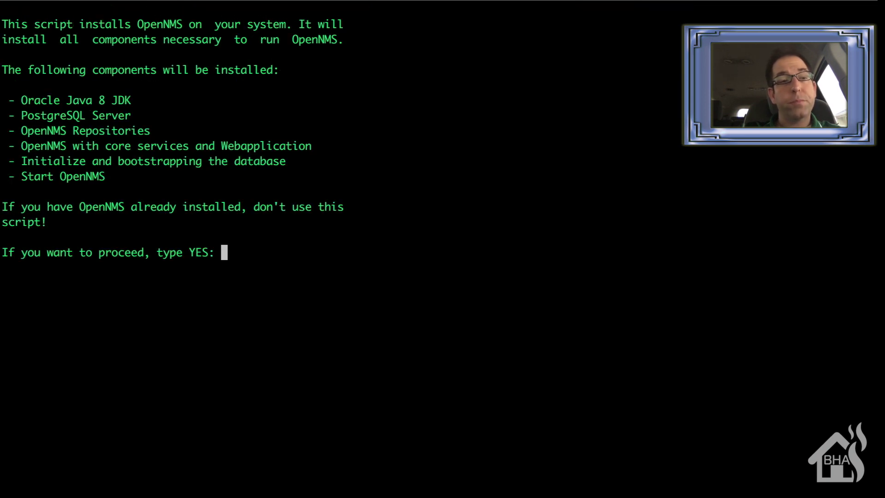
pyautogui.write('yes')
pyautogui.press('Return')
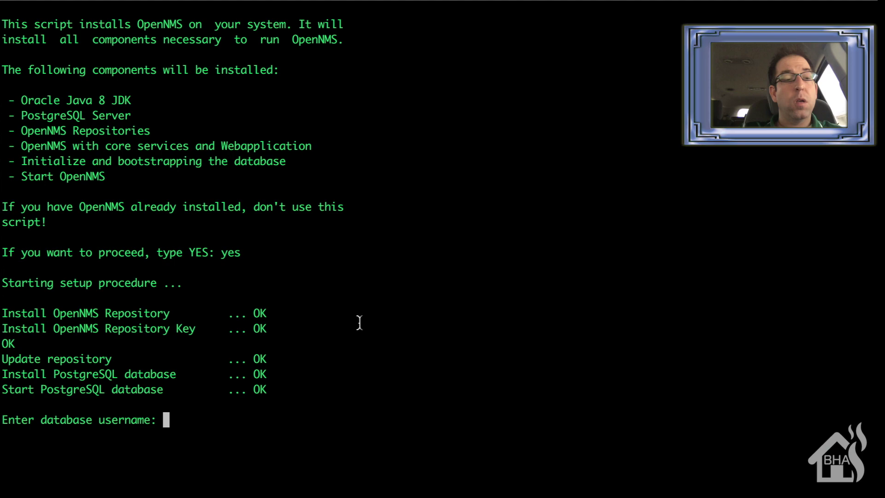
pyautogui.write('opennms')
pyautogui.press('Return')
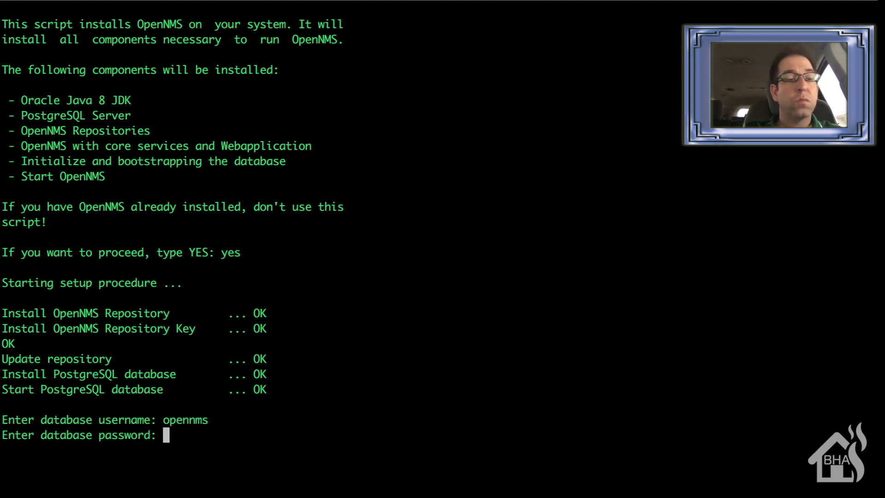
pyautogui.press('Return')
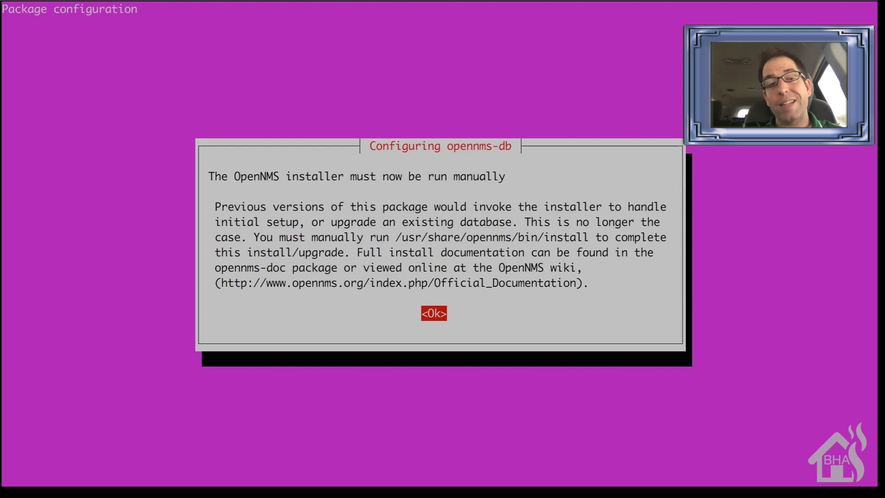
# Dismiss the opennms-db notice and accept the Oracle Java license terms.
pyautogui.press('Return')
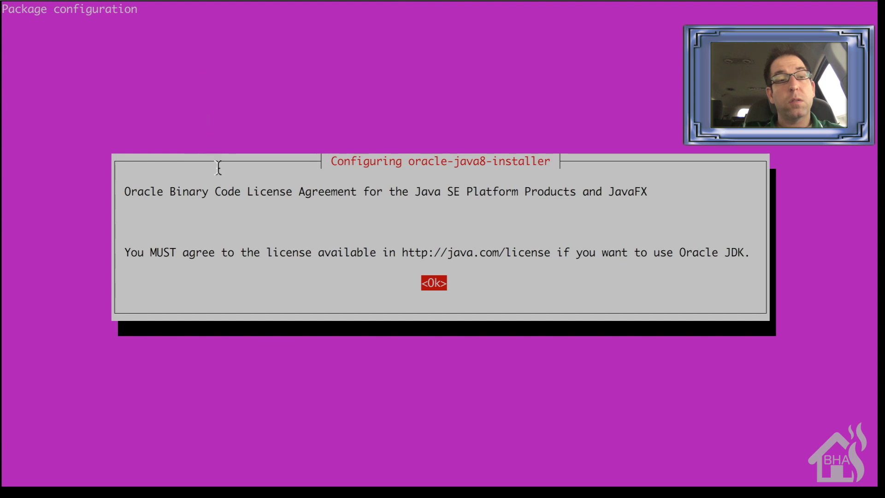
pyautogui.press('Return')
pyautogui.press('Left')
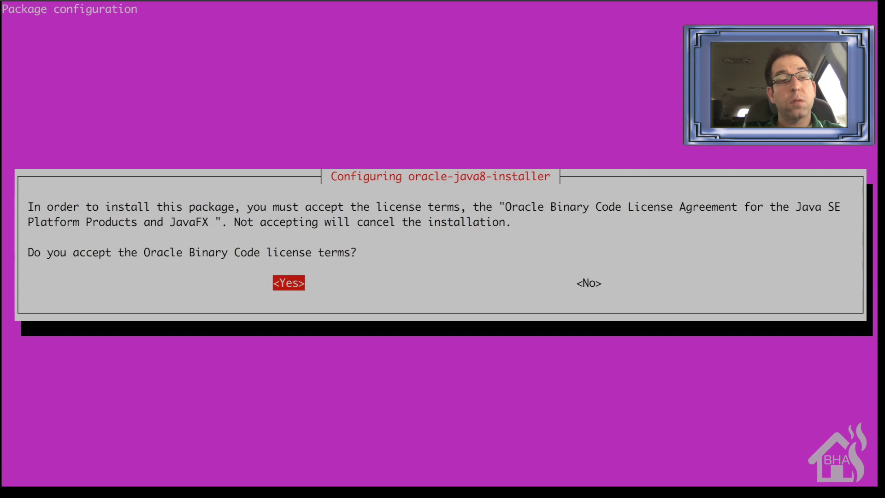
pyautogui.press('Return')
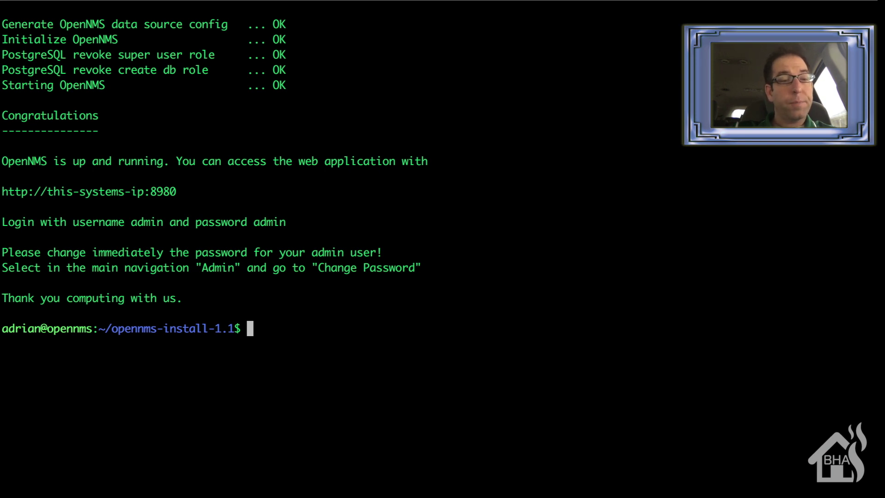
# Run sudo /usr/share/opennms/bin/install -dis to complete the OpenNMS setup.
pyautogui.write('sudo /usr/share')
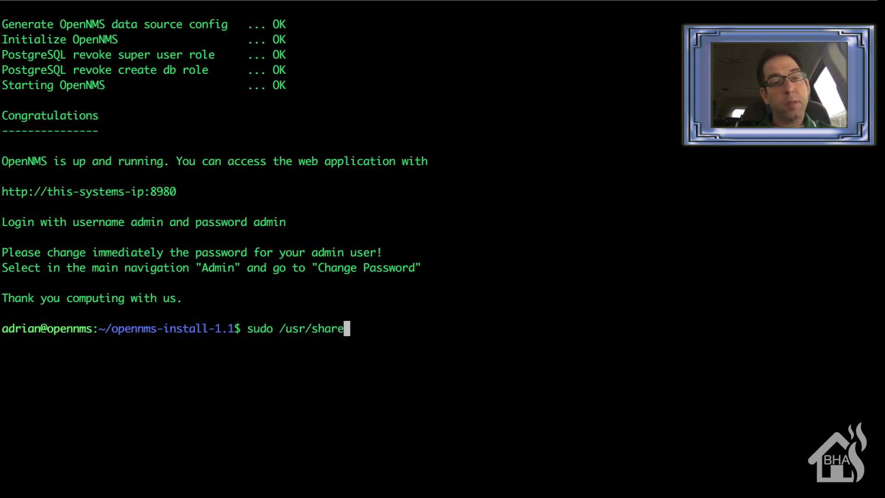
pyautogui.write('/open')
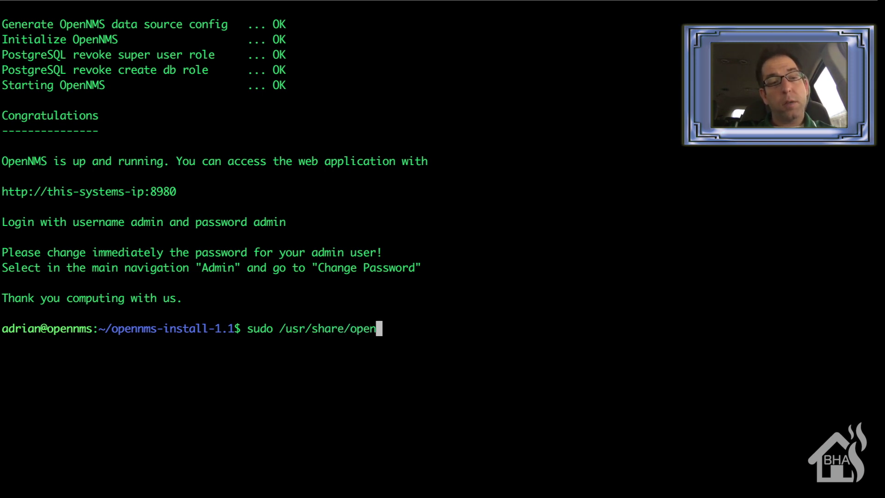
pyautogui.write('nms/b')
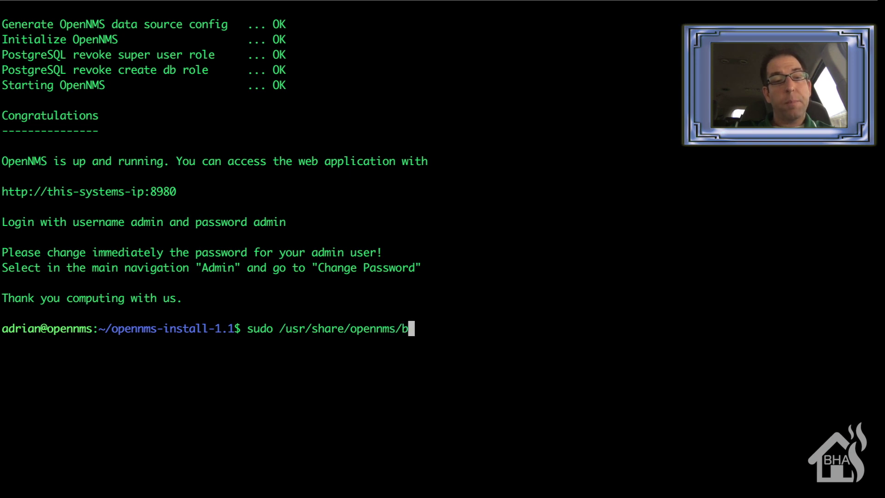
pyautogui.press('Tab')
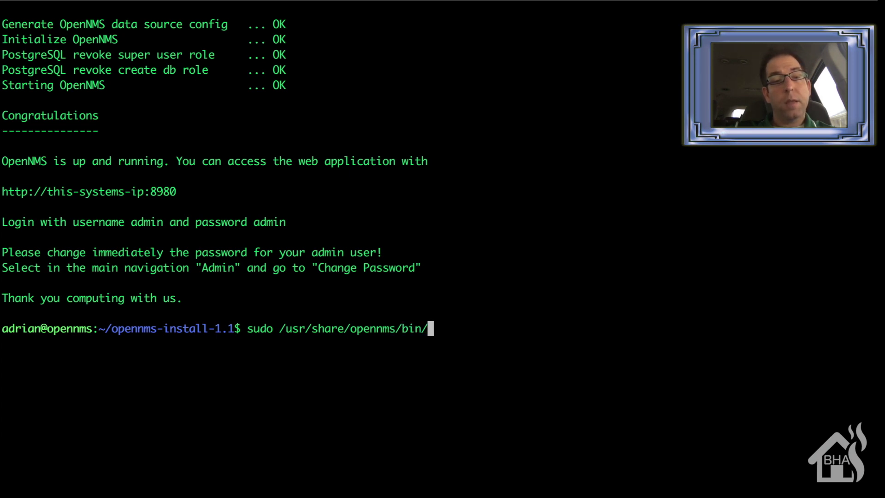
pyautogui.write('install -dis')
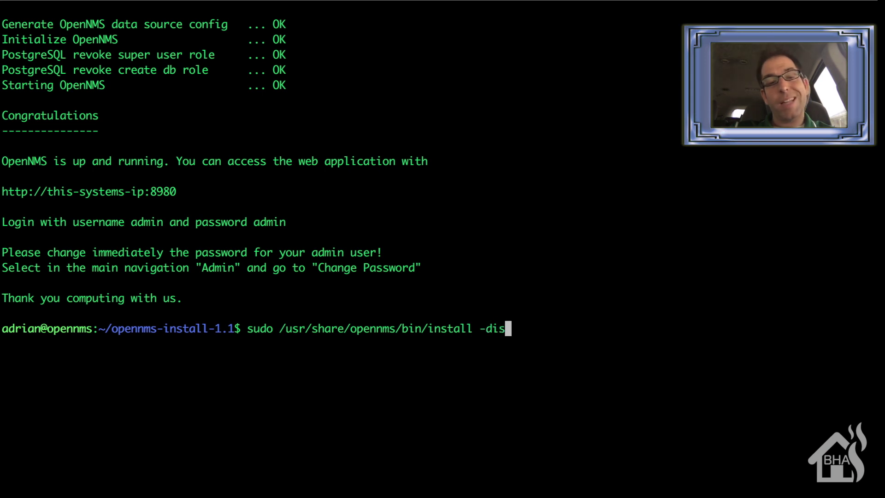
pyautogui.press('Return')
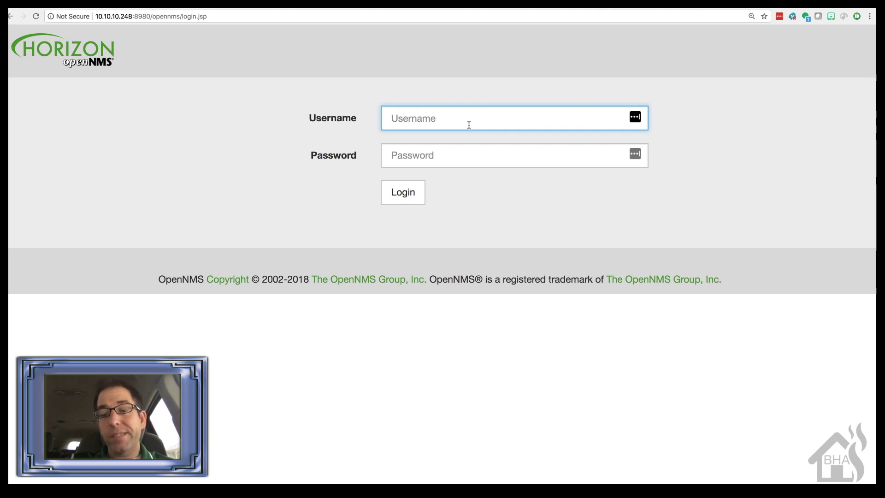
# Sign in to Horizon as admin with the default password.
pyautogui.write('admin')
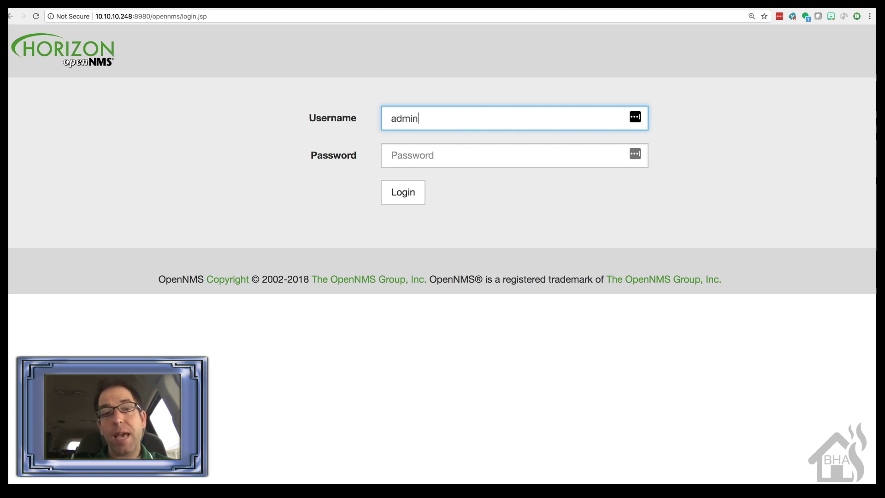
pyautogui.press('Tab')
pyautogui.write('admin')
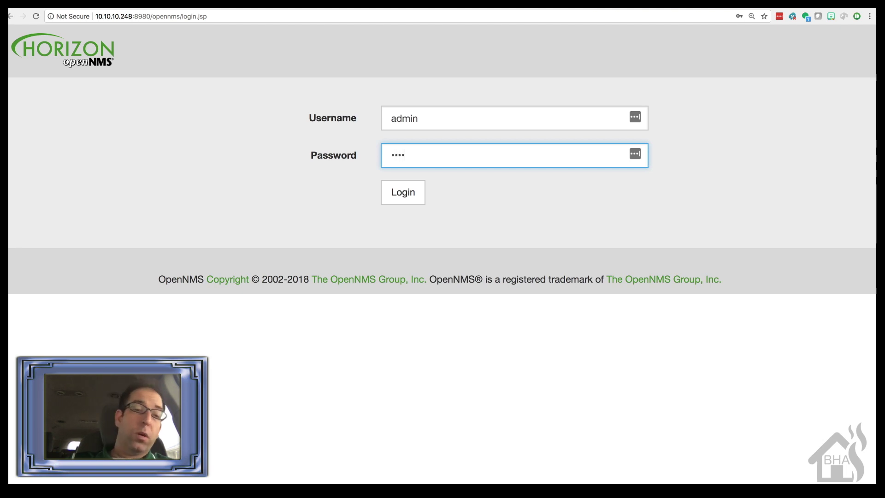
pyautogui.press('Return')
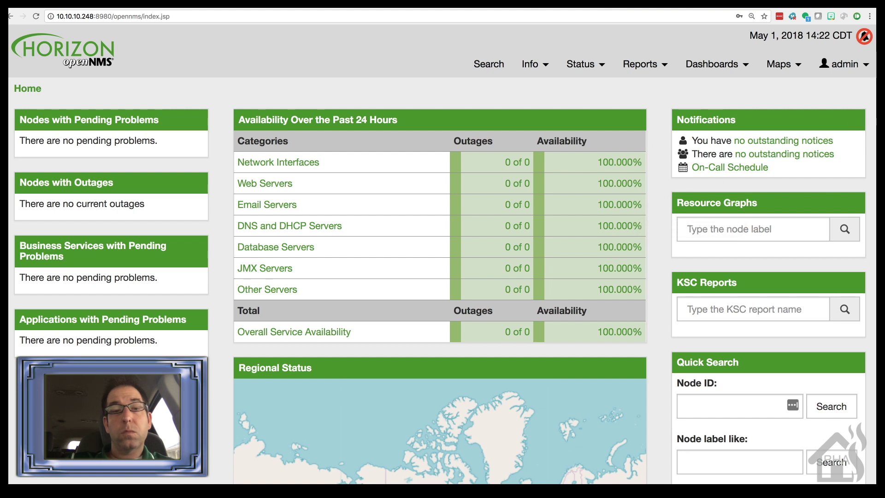
# Open the Change Password form from the admin account menu.
pyautogui.click(845, 64)
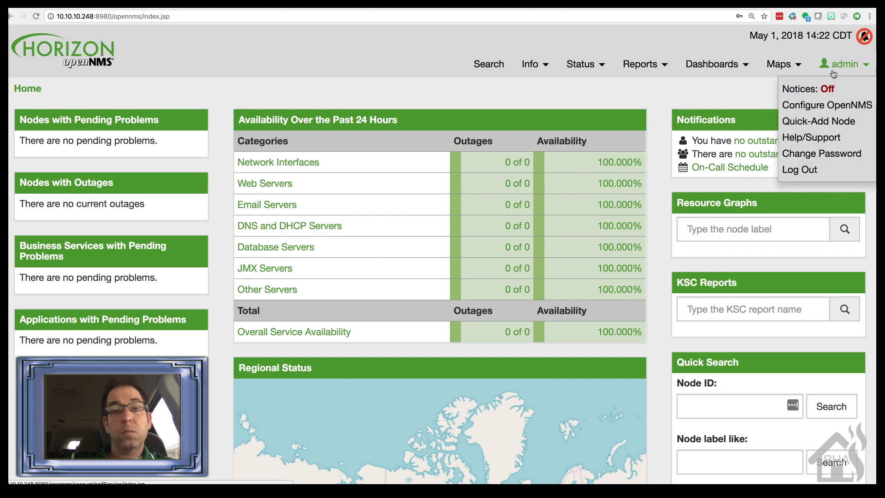
pyautogui.click(823, 154)
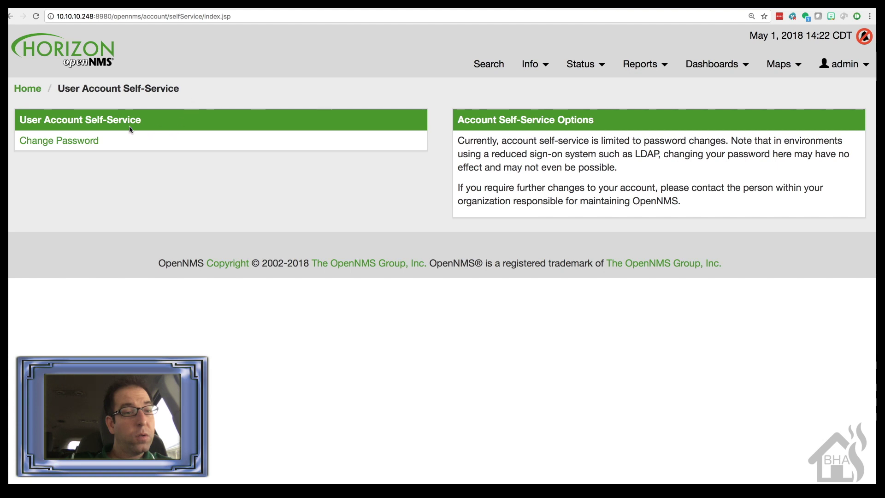
pyautogui.click(92, 140)
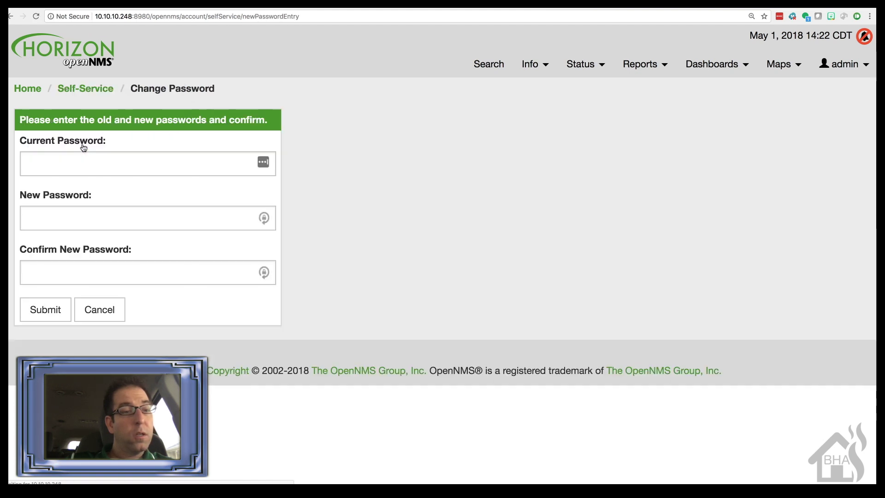
# Replace the admin password with a new one and handle the browser's save-password prompts.
pyautogui.click(199, 171)
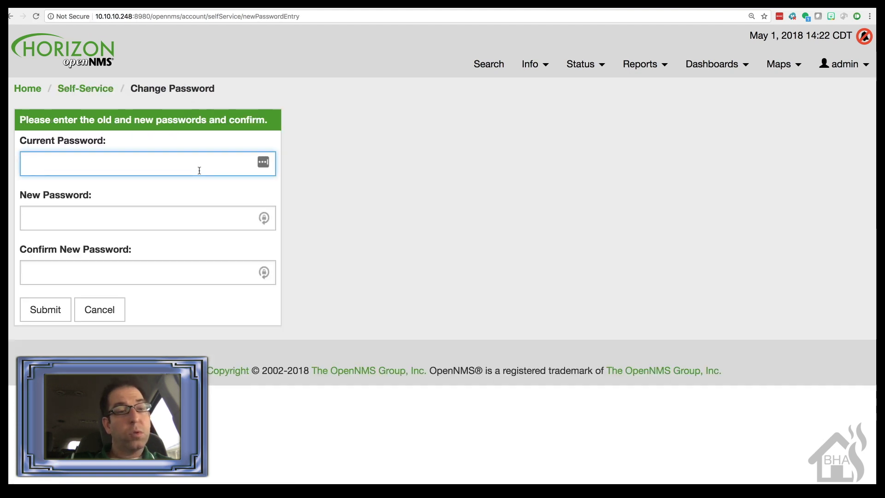
pyautogui.write('admin')
pyautogui.press('Tab')
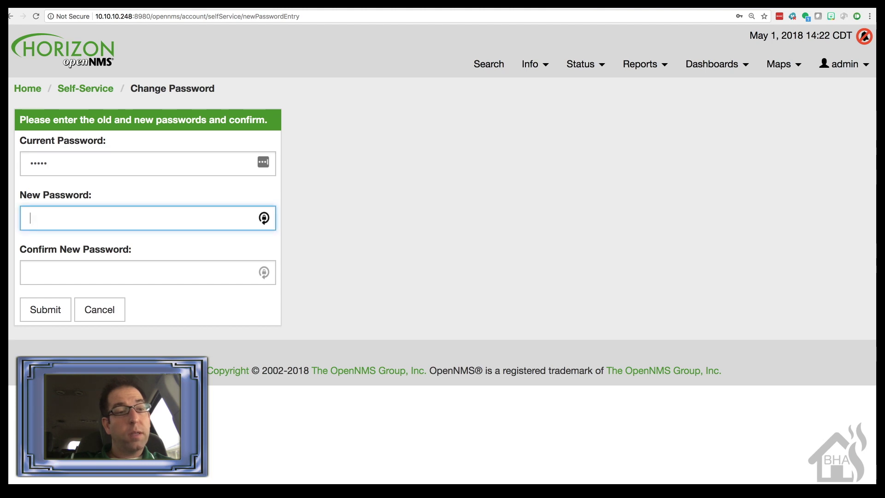
pyautogui.write('admin1')
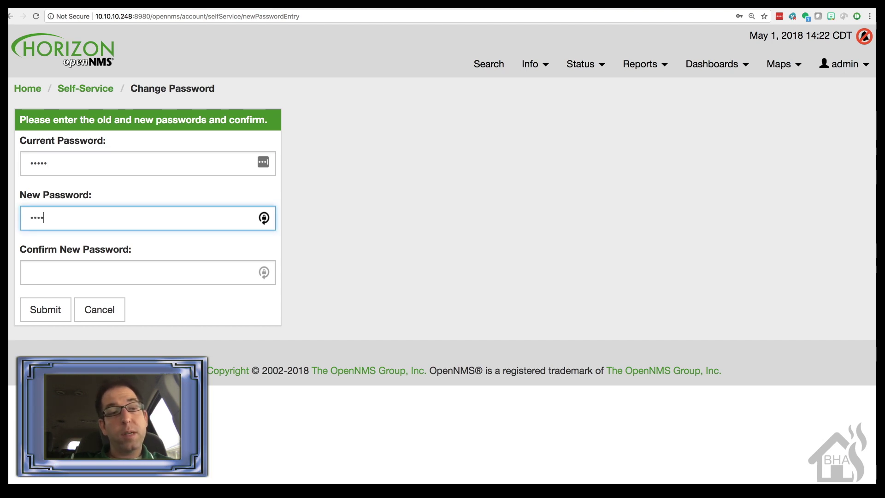
pyautogui.write('23')
pyautogui.press('Tab')
pyautogui.write('admin123')
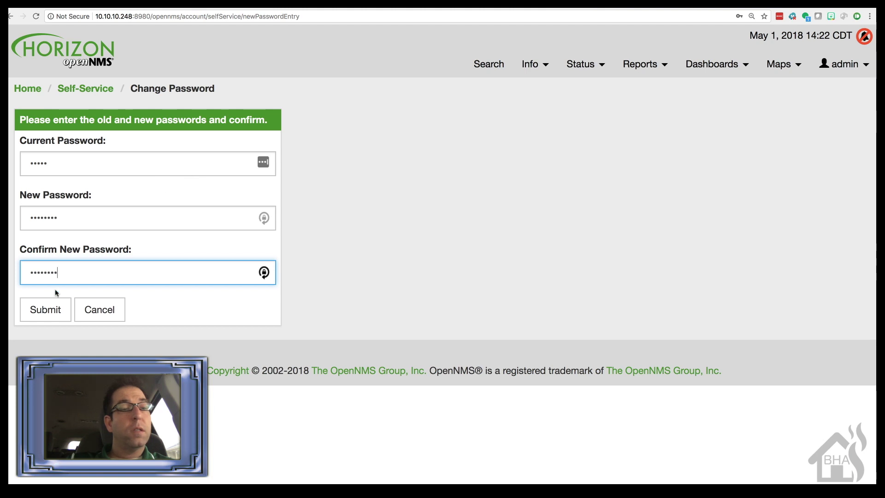
pyautogui.click(55, 310)
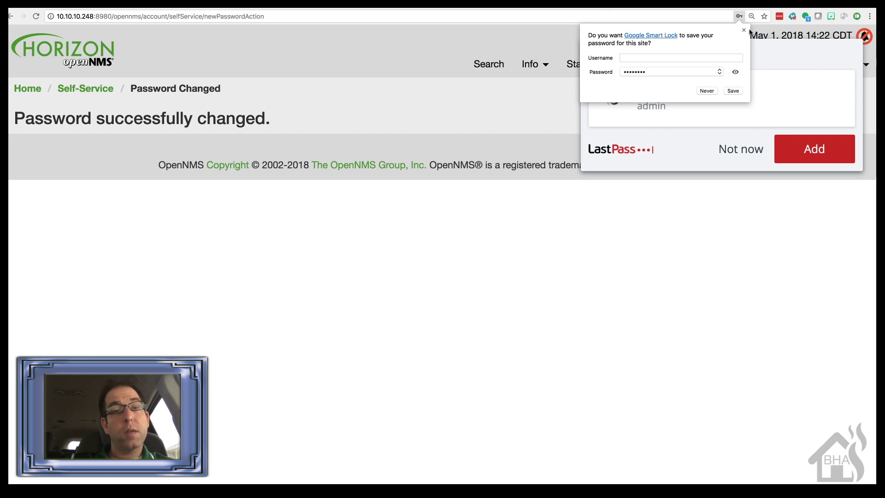
pyautogui.click(734, 91)
pyautogui.click(745, 149)
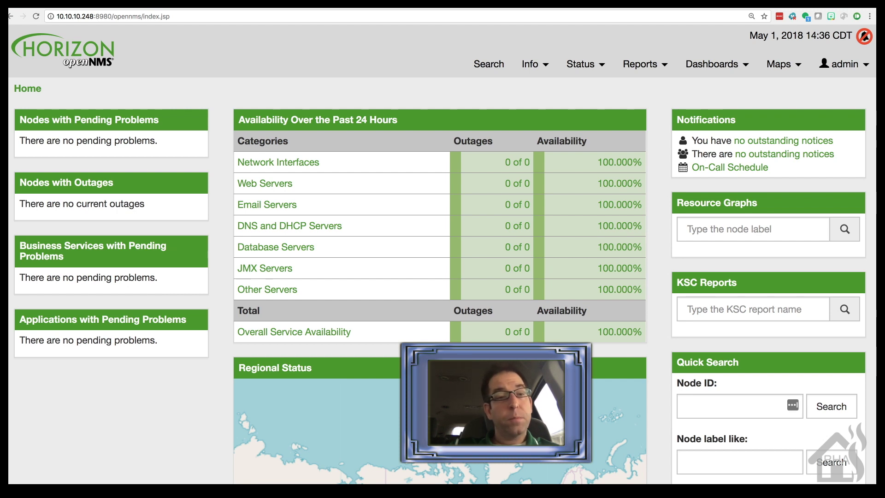
# Open Quick-Add Node from the admin menu and create the requisition 'add_devices'.
pyautogui.moveTo(853, 66)
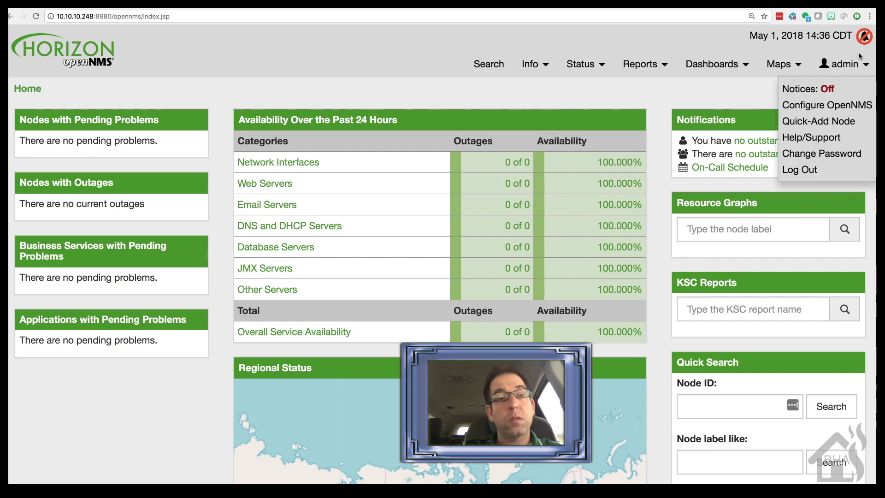
pyautogui.click(806, 123)
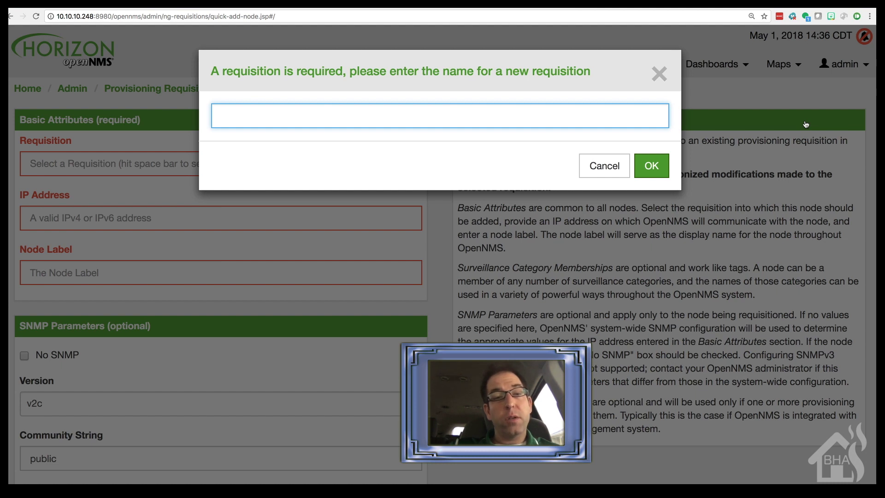
pyautogui.write('add_devices')
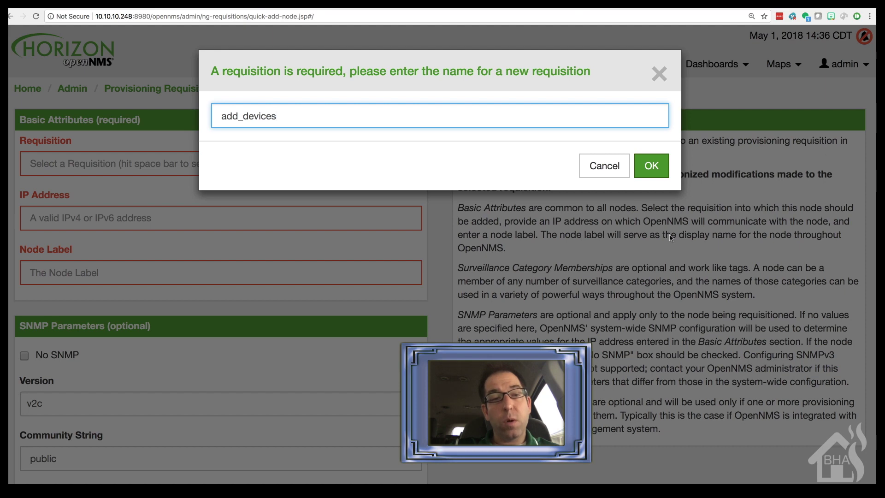
pyautogui.click(659, 175)
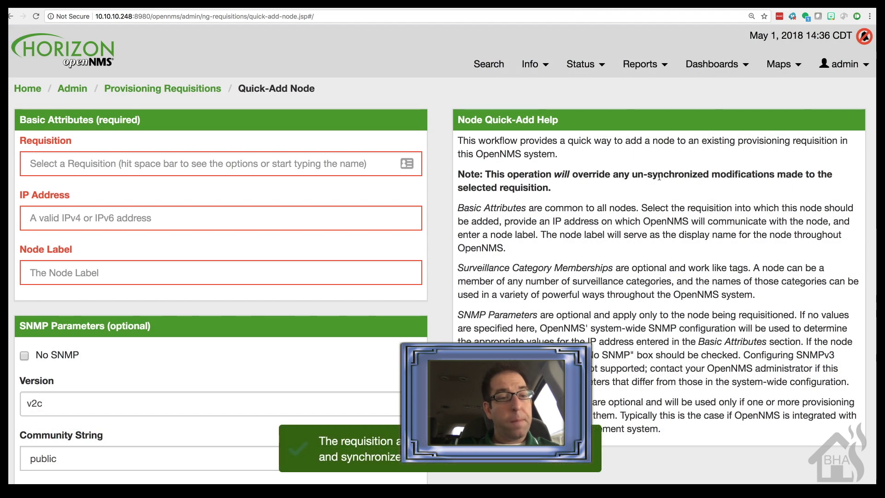
# Choose requisition add_devices, enter IP 10.10.10.8 and node label 'unifi'.
pyautogui.click(111, 165)
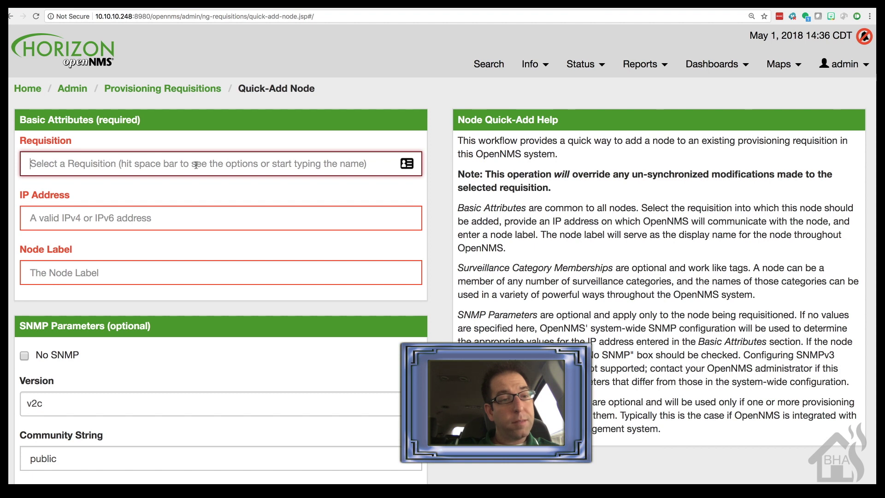
pyautogui.press('space')
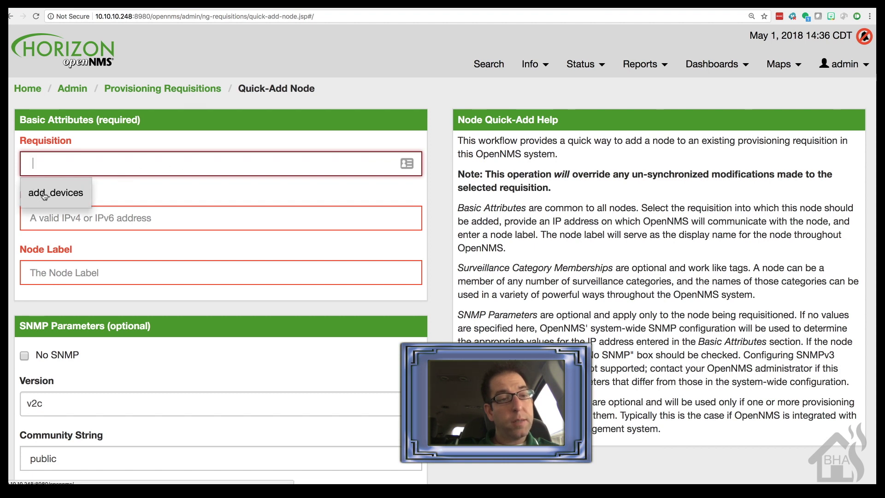
pyautogui.click(43, 194)
pyautogui.click(59, 217)
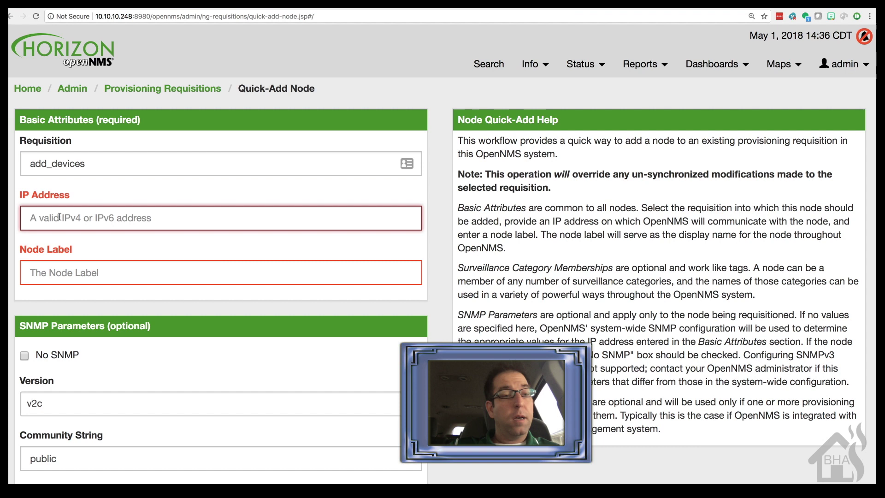
pyautogui.write('10.10')
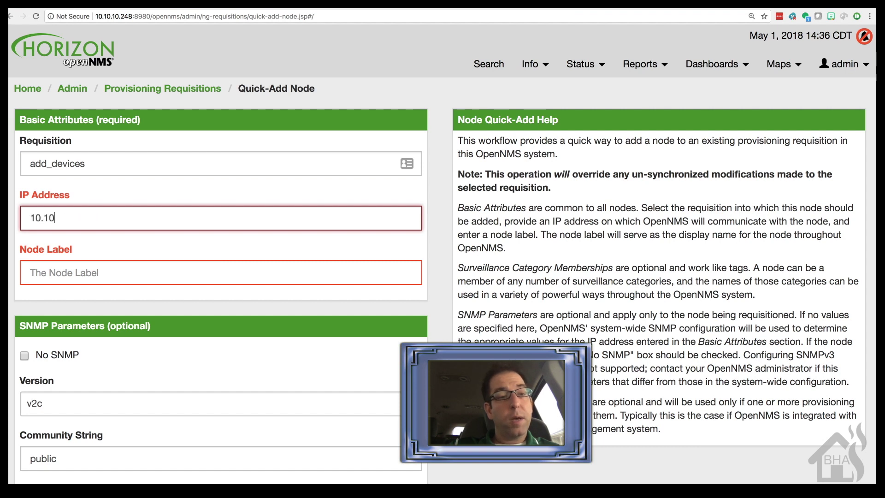
pyautogui.write('.10.8')
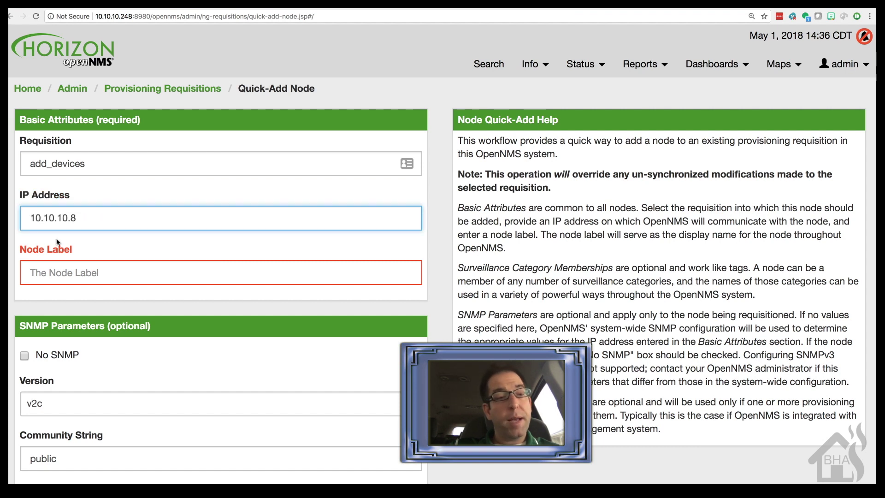
pyautogui.click(70, 273)
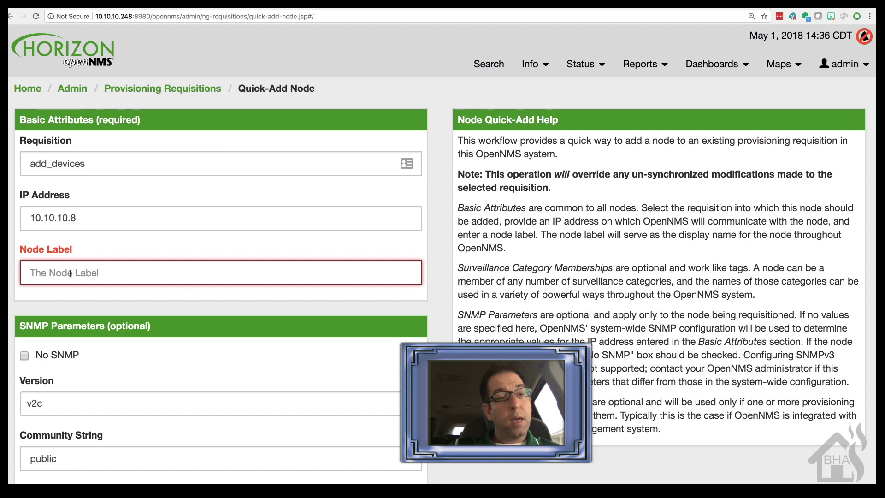
pyautogui.write('unifi')
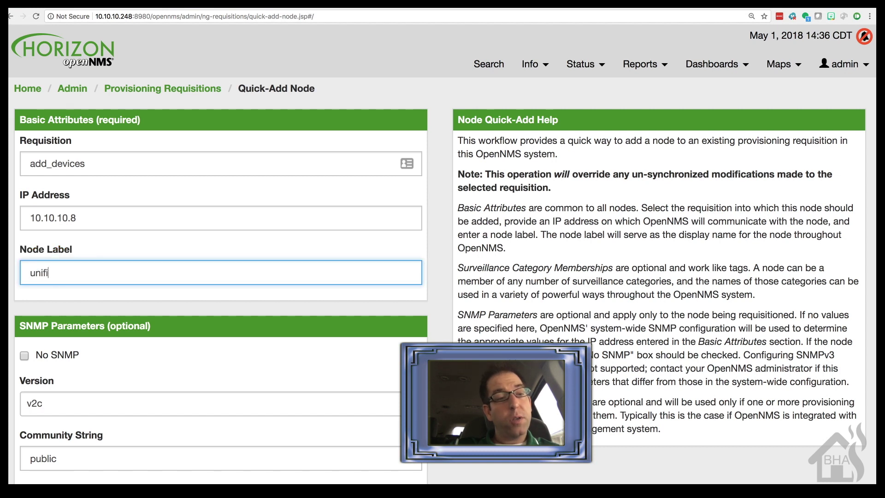
# Set the SNMP version to v1 and scroll down to the Provision button.
pyautogui.click(196, 403)
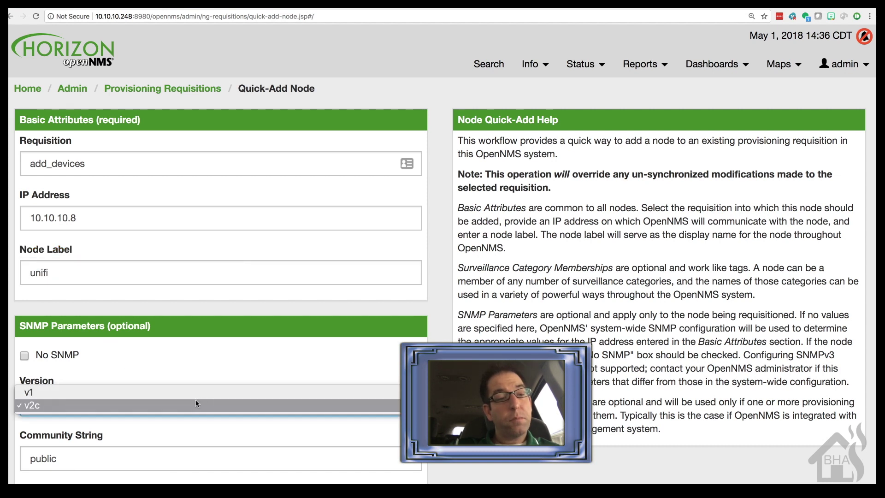
pyautogui.click(162, 393)
pyautogui.scroll(-2, 162, 394)
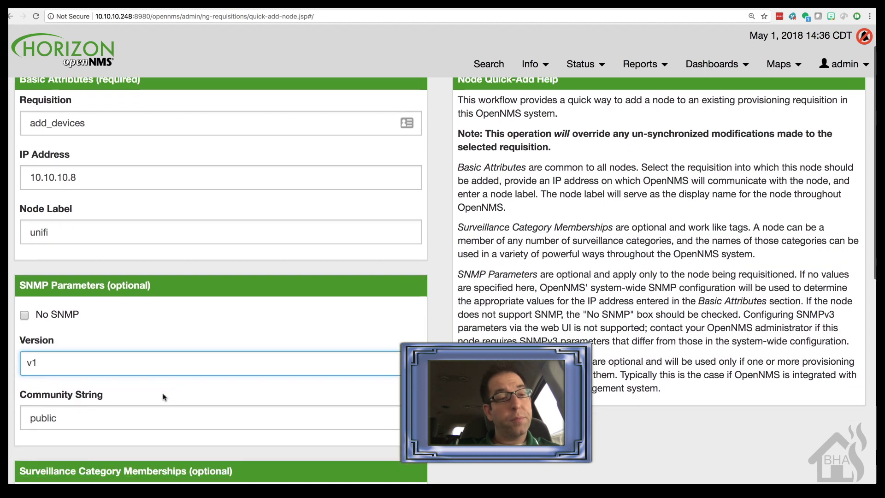
pyautogui.scroll(-4, 164, 396)
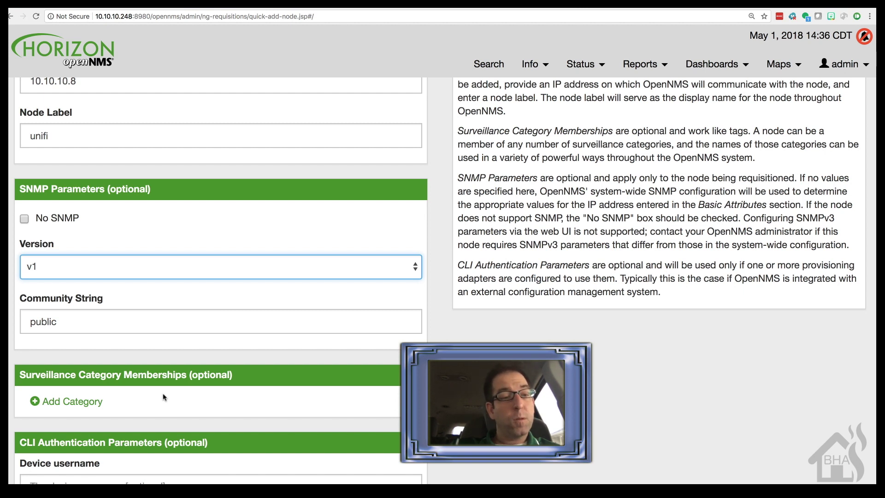
pyautogui.scroll(-6, 163, 397)
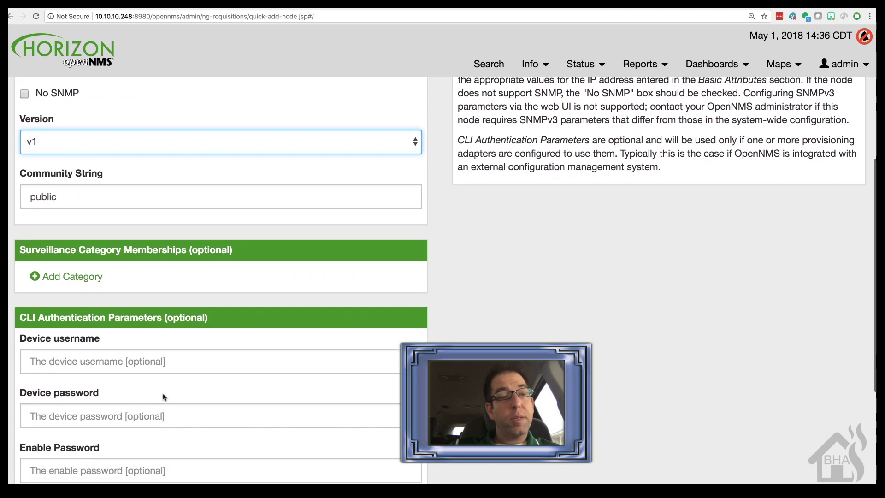
pyautogui.scroll(-5, 163, 395)
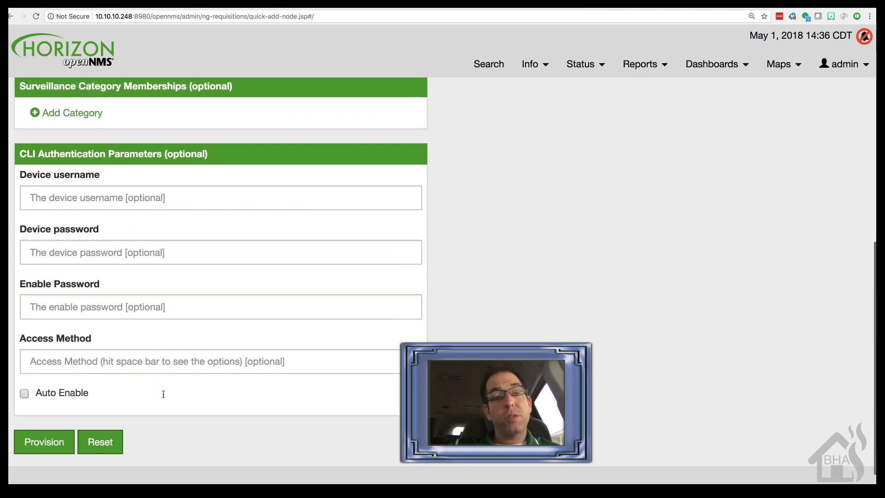
# Provision the unifi node, acknowledge the success message, and view it under Info > Nodes.
pyautogui.click(41, 414)
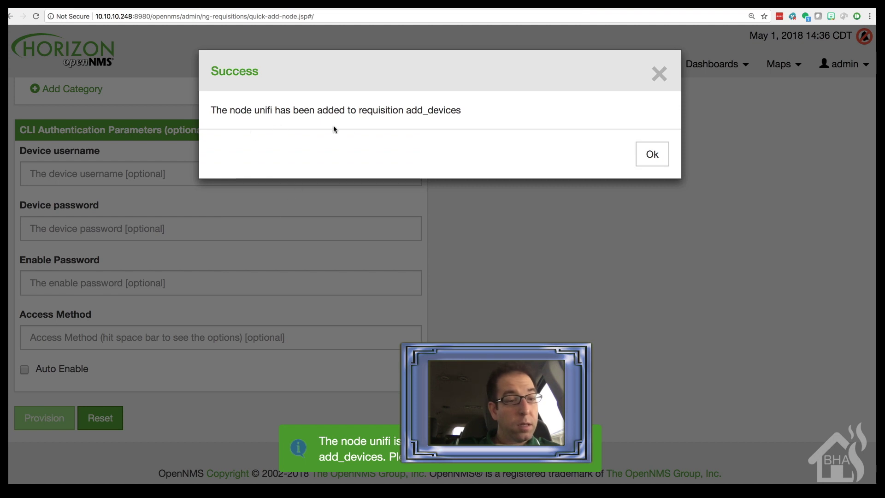
pyautogui.click(652, 160)
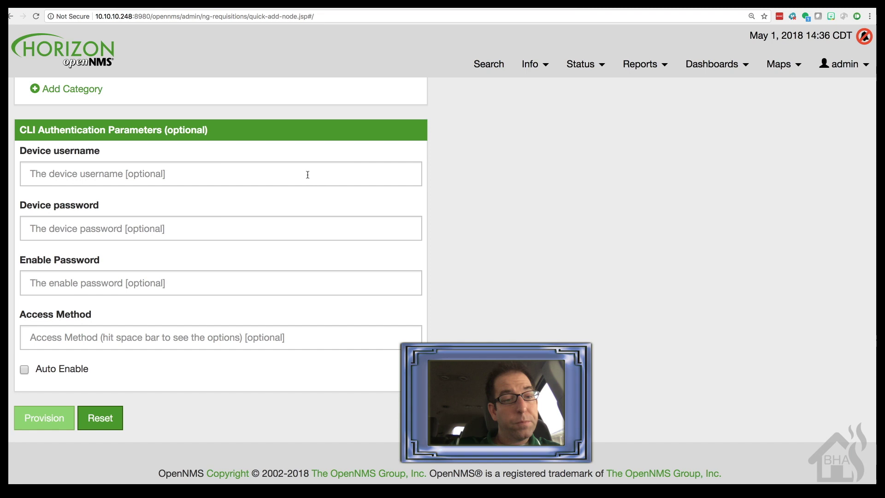
pyautogui.click(530, 64)
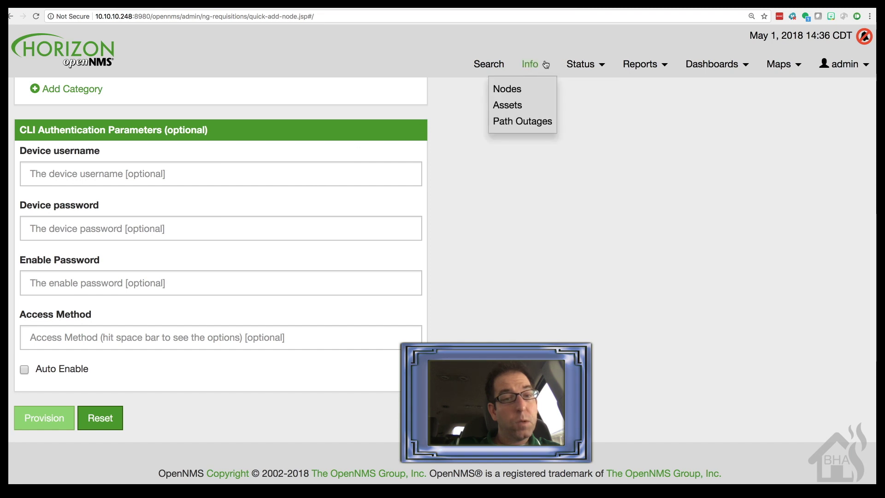
pyautogui.click(517, 91)
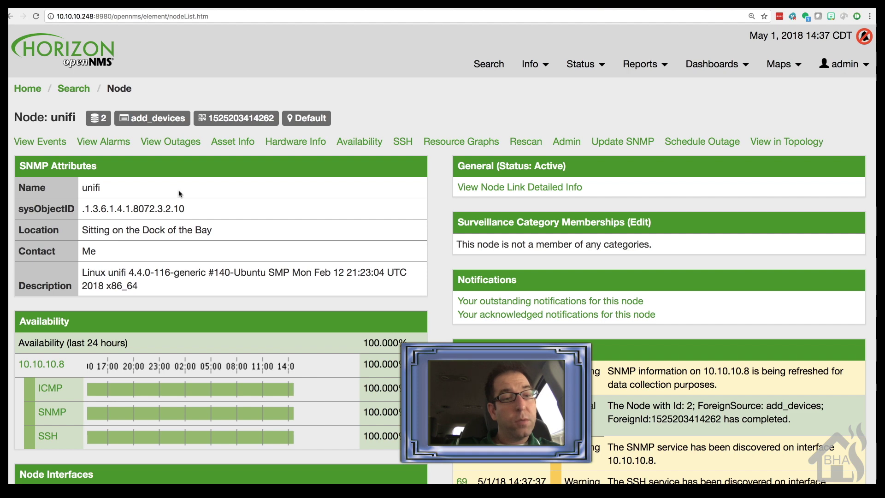
pyautogui.scroll(-5, 215, 256)
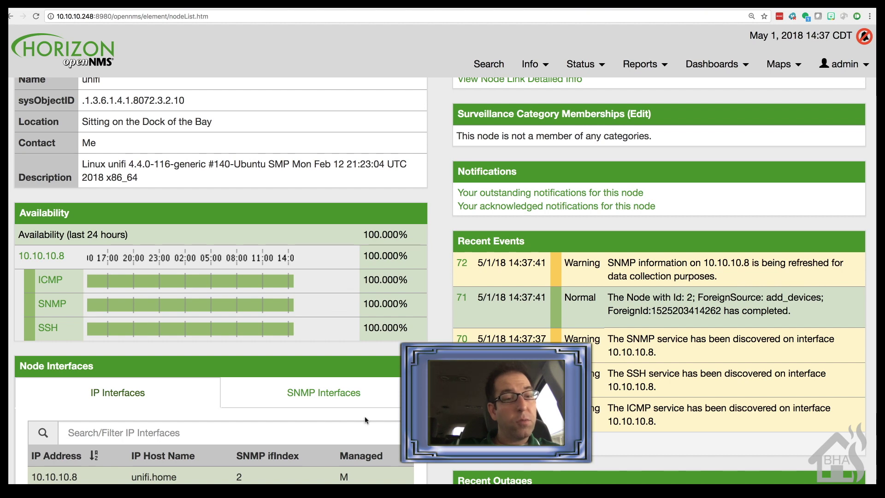
pyautogui.scroll(-5, 366, 420)
pyautogui.scroll(10, 365, 420)
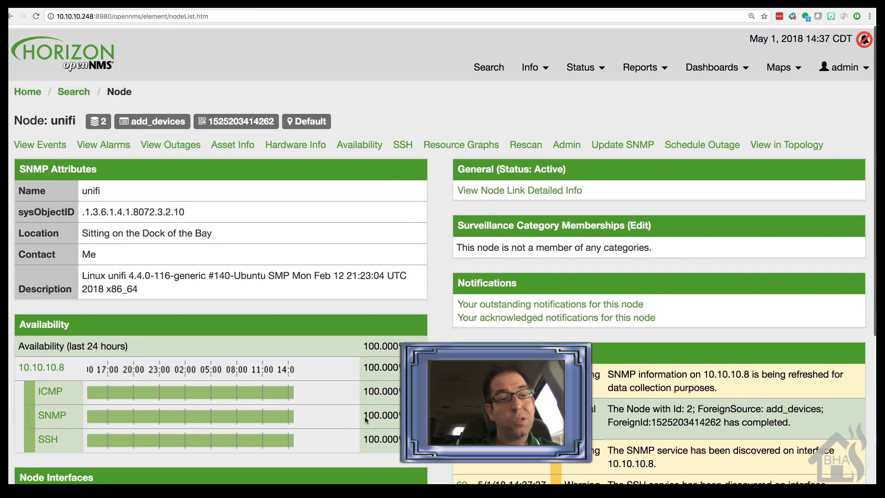